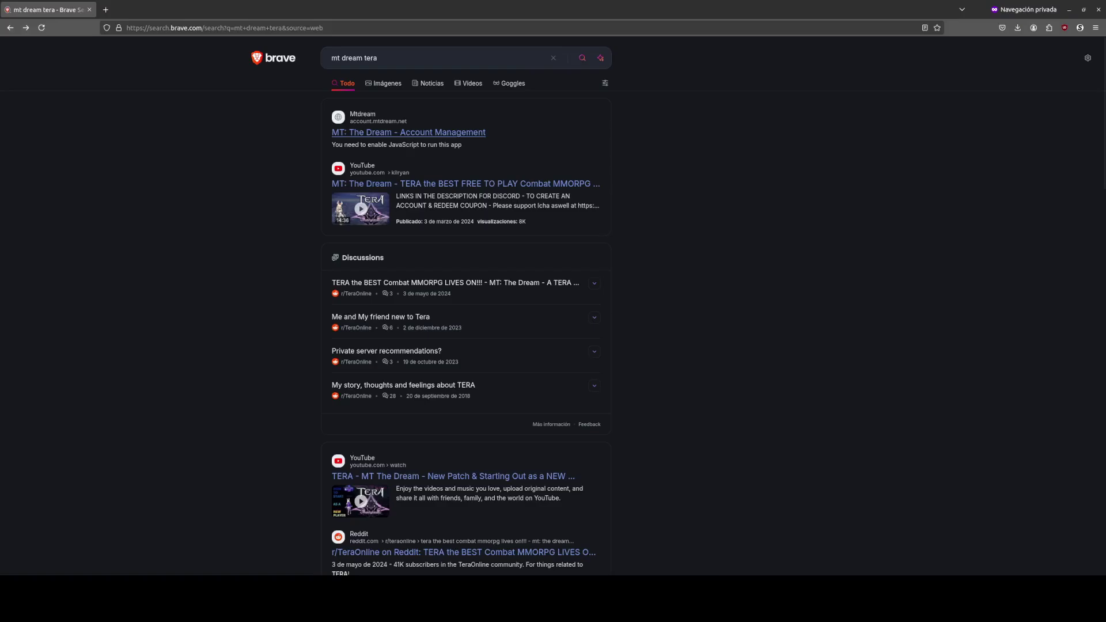
Open the MT: The Dream account site from the search results and look at its new-account registration form.
left_click(408, 133)
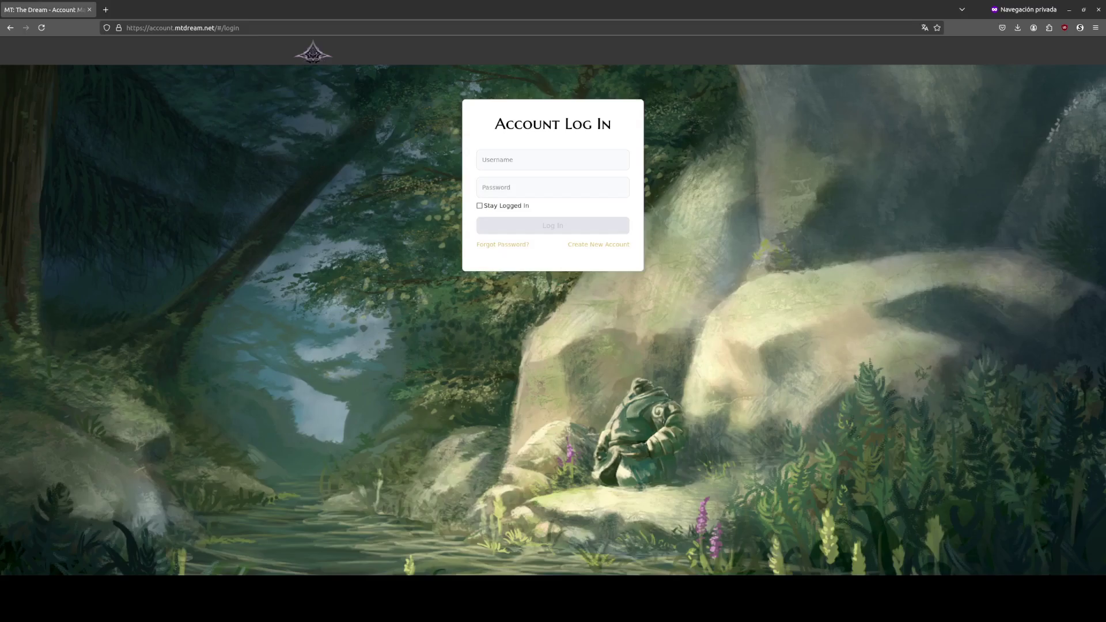
left_click(598, 244)
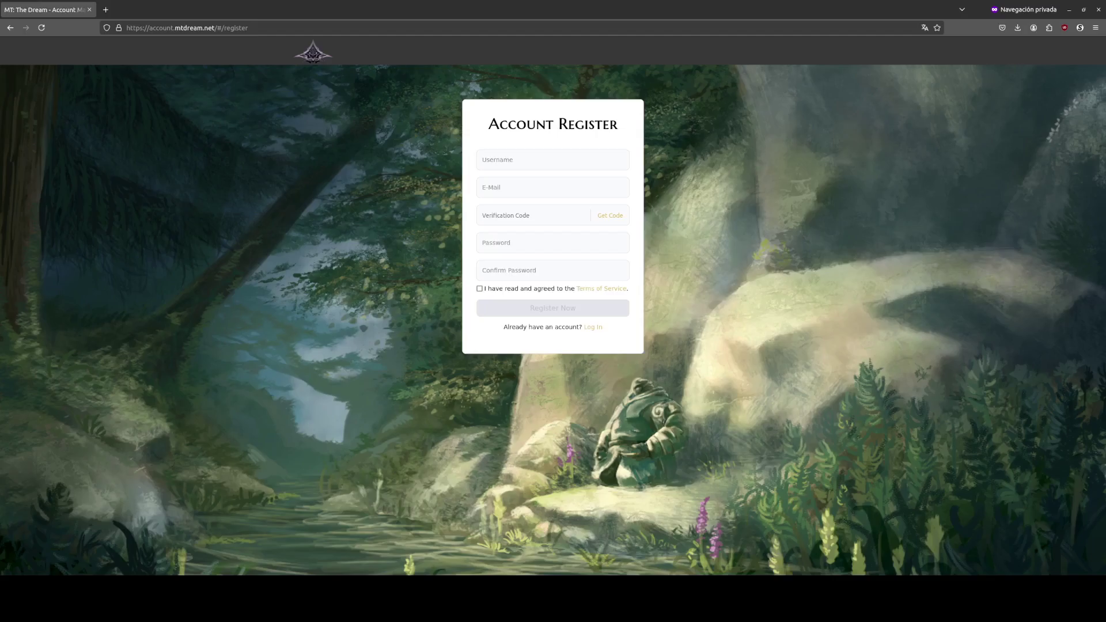
key("alt+Left")
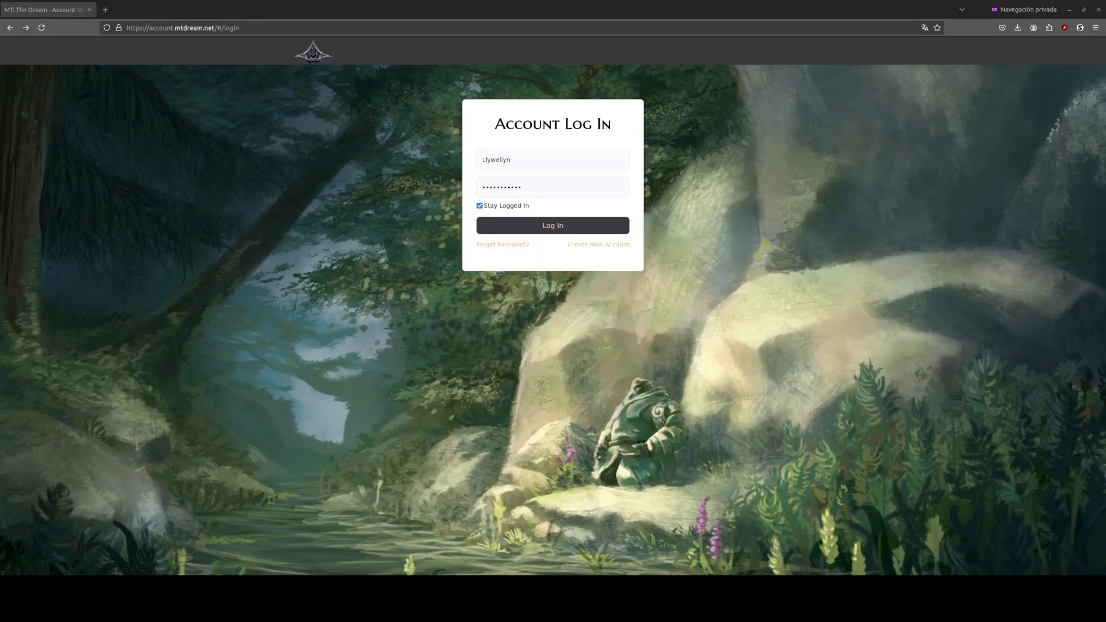
Log in to the game account with the filled-in credentials and download the game installer.
key("Return")
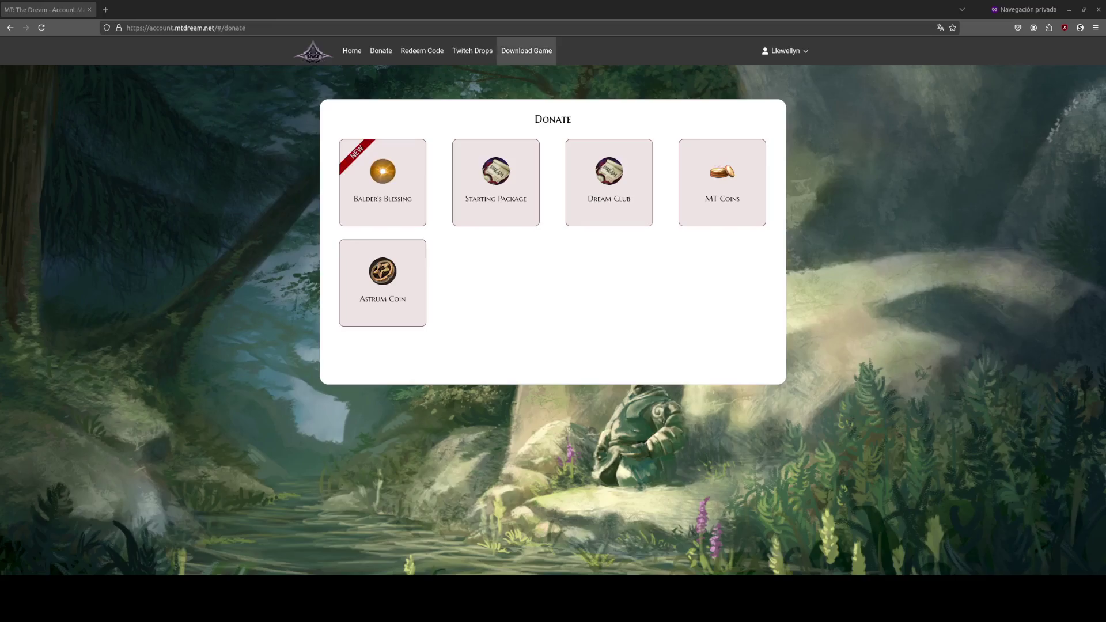
left_click(527, 50)
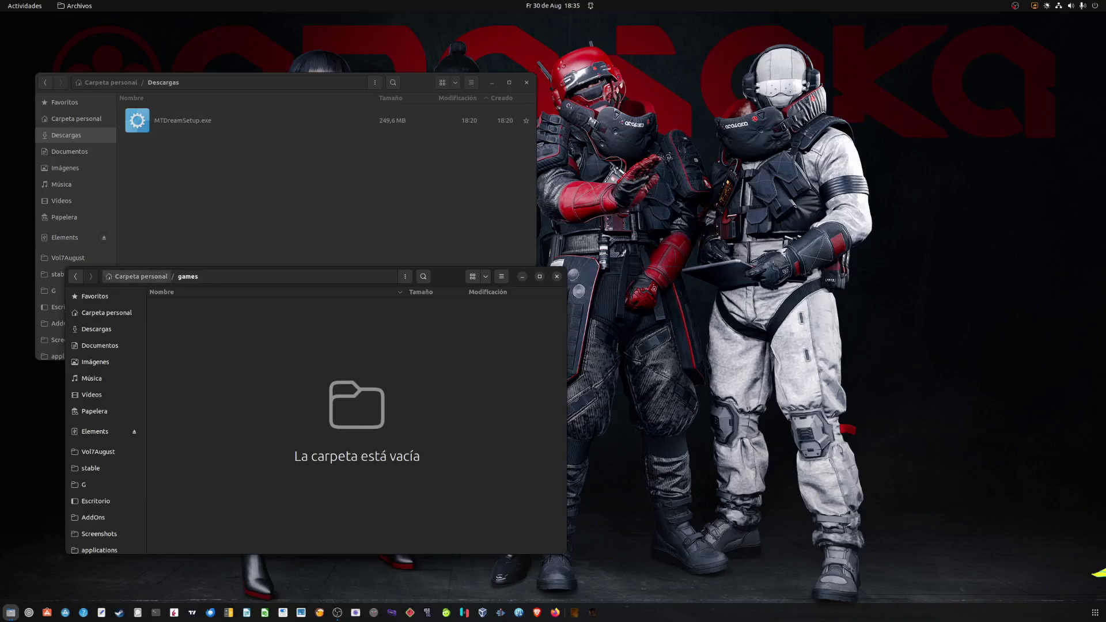
Copy MTDreamSetup.exe from the Descargas folder into the games folder in the home directory.
left_click(183, 120)
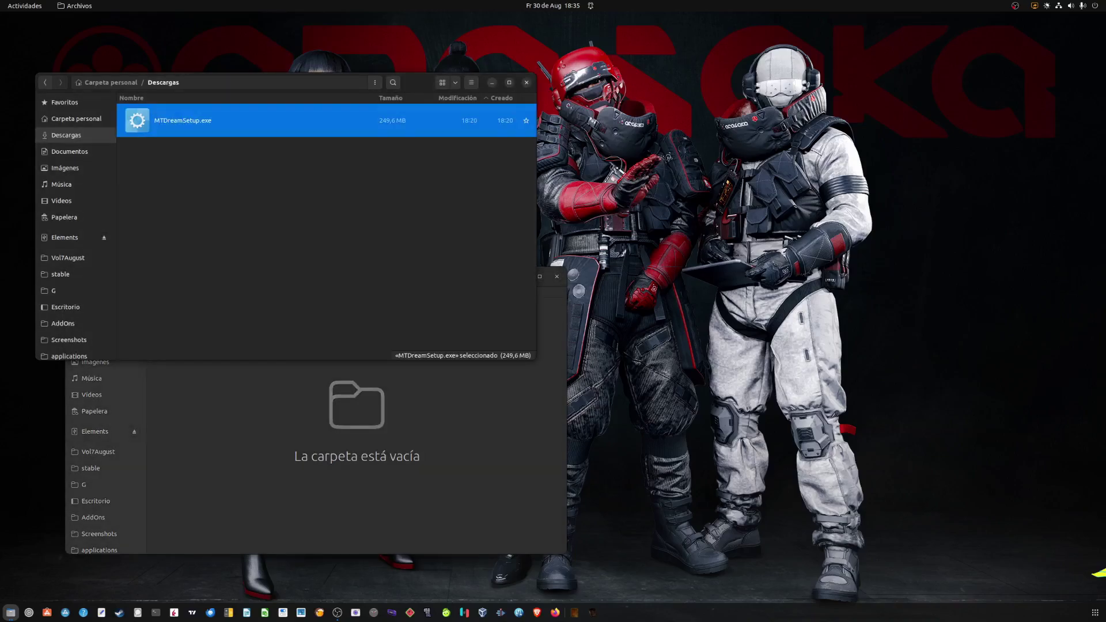
left_click(356, 421)
key("ctrl+v")
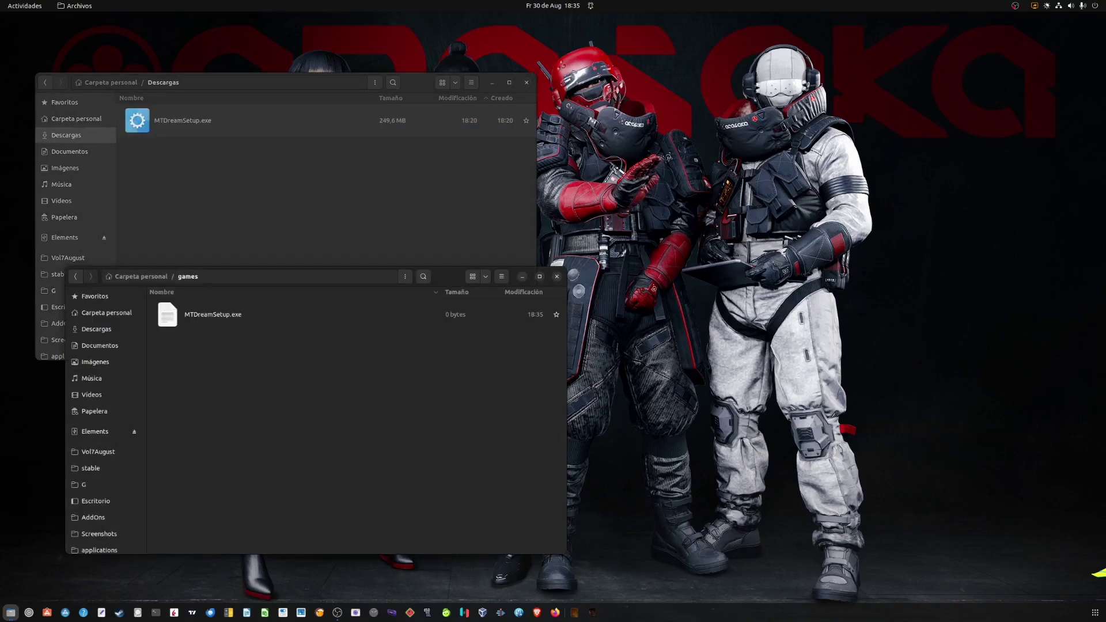
left_click(356, 421)
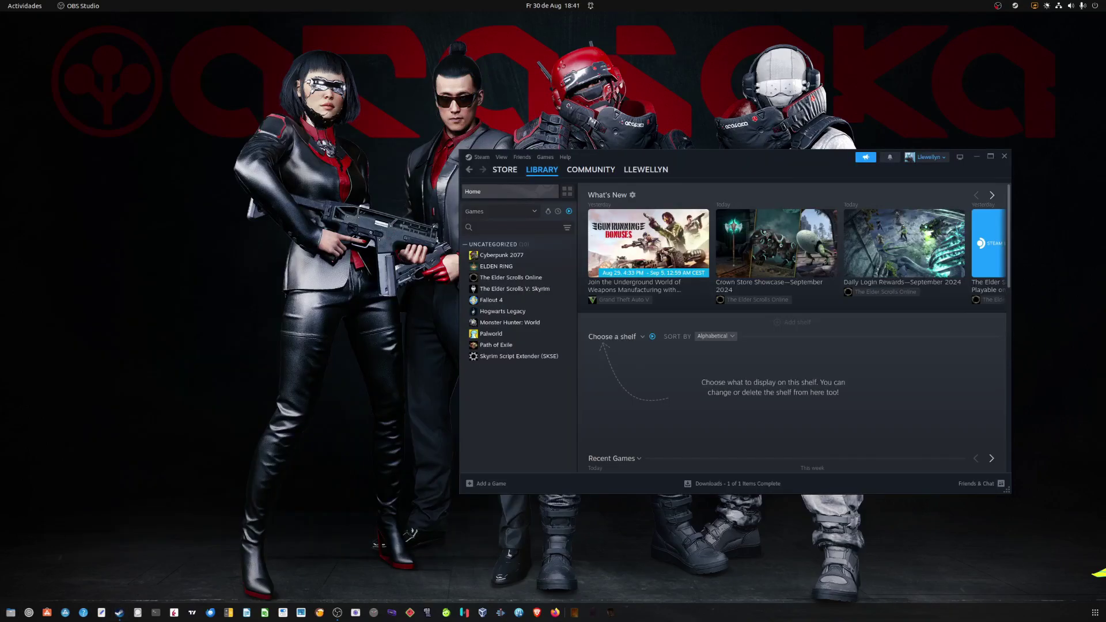
Switch to Steam and add MTDreamSetup.exe from the games folder to the library as a non-Steam game.
key("alt+Tab")
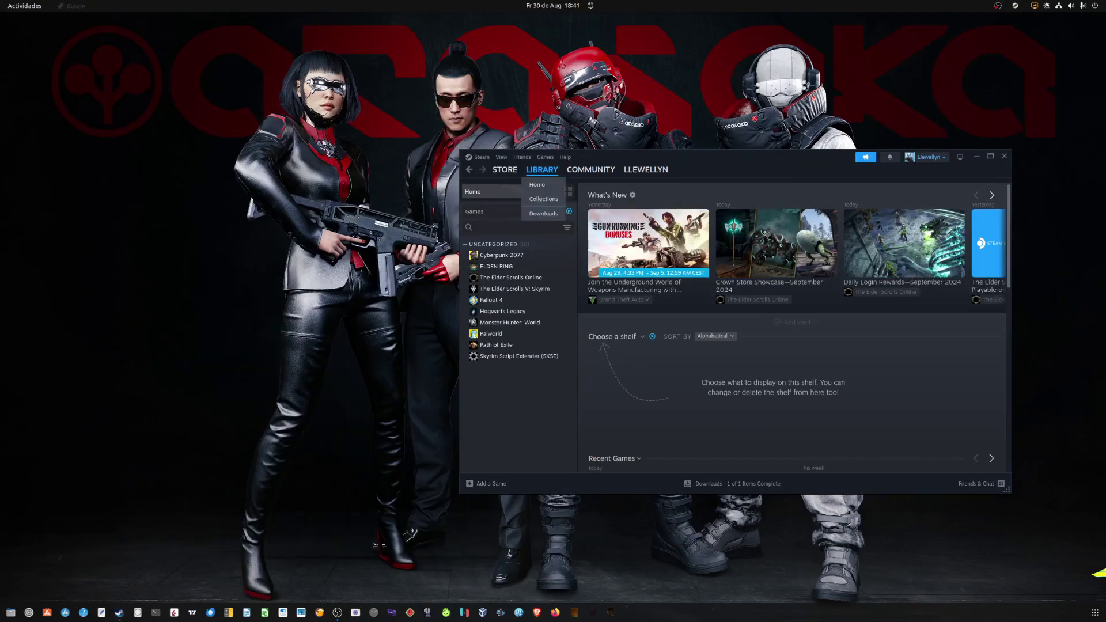
left_click(487, 483)
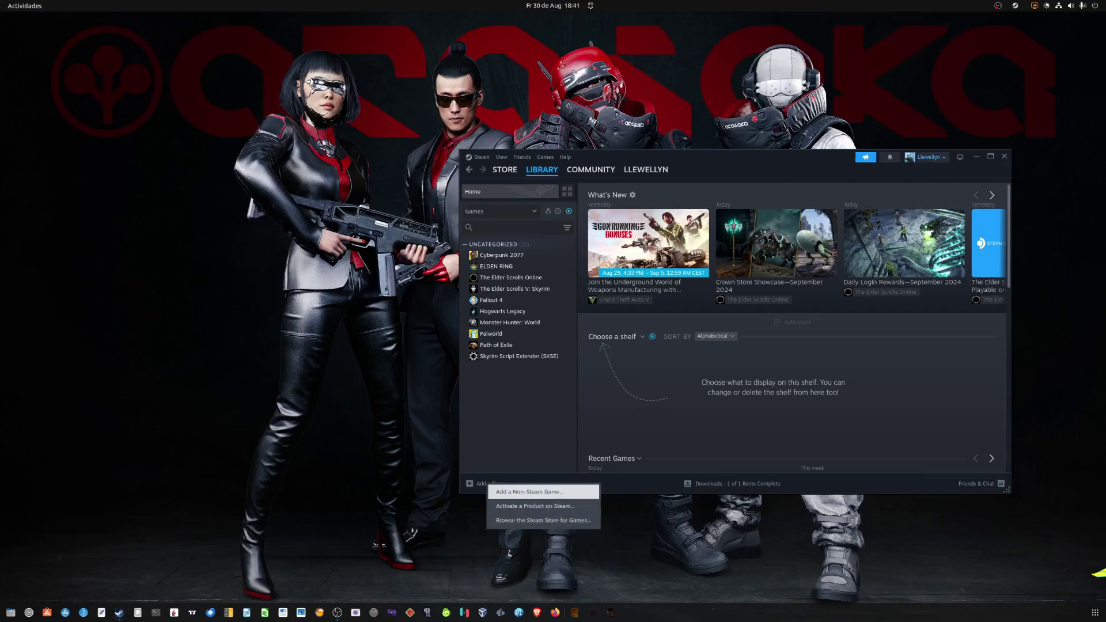
left_click(544, 491)
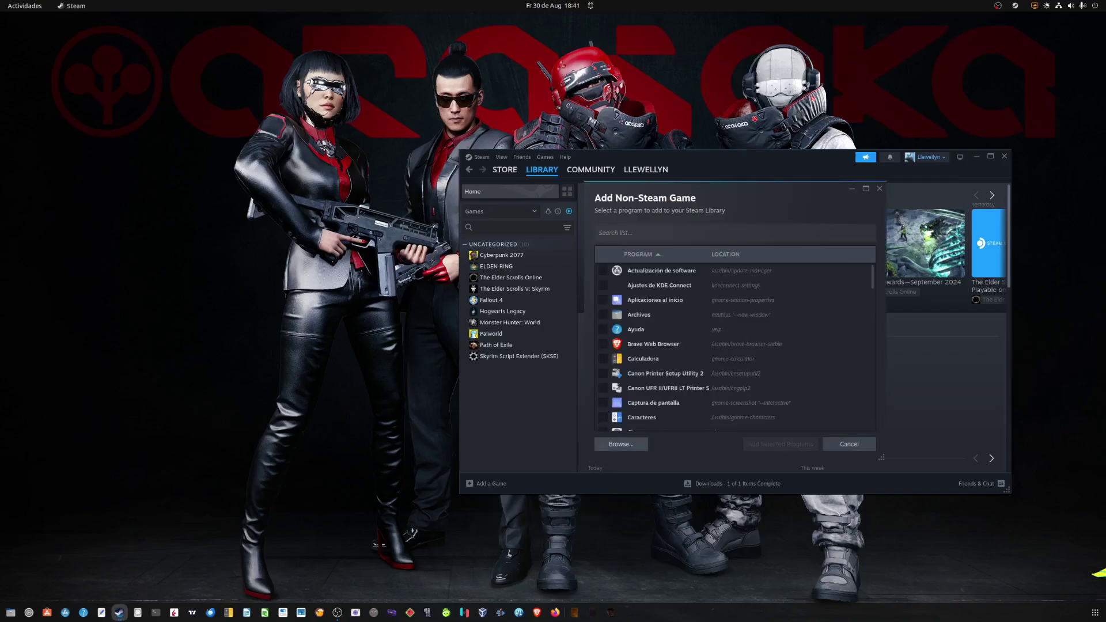
left_click(622, 444)
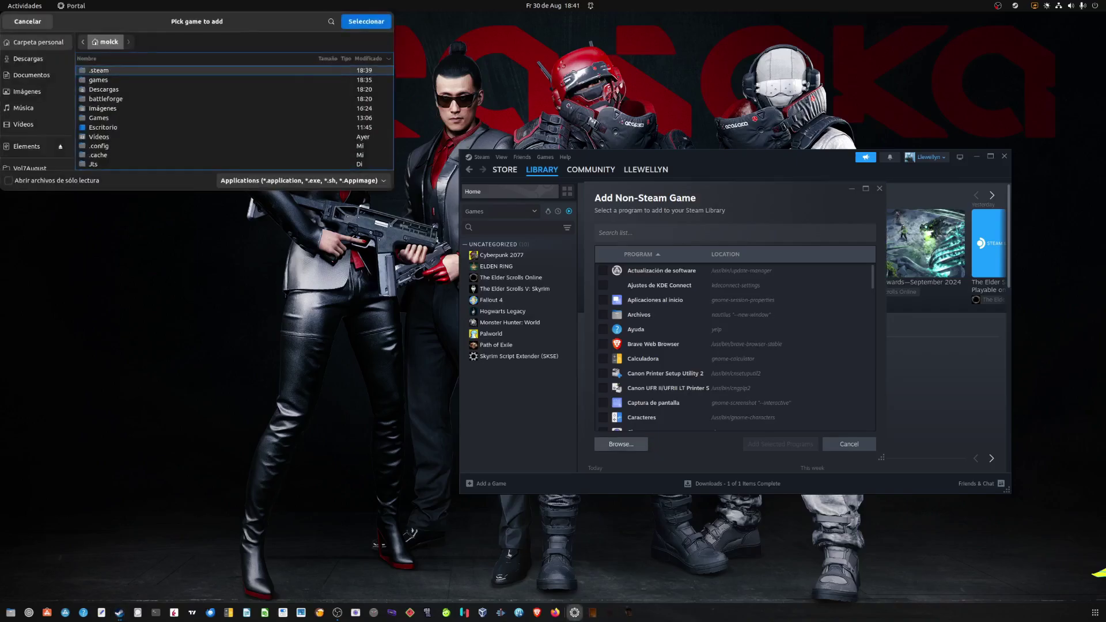
double_click(98, 79)
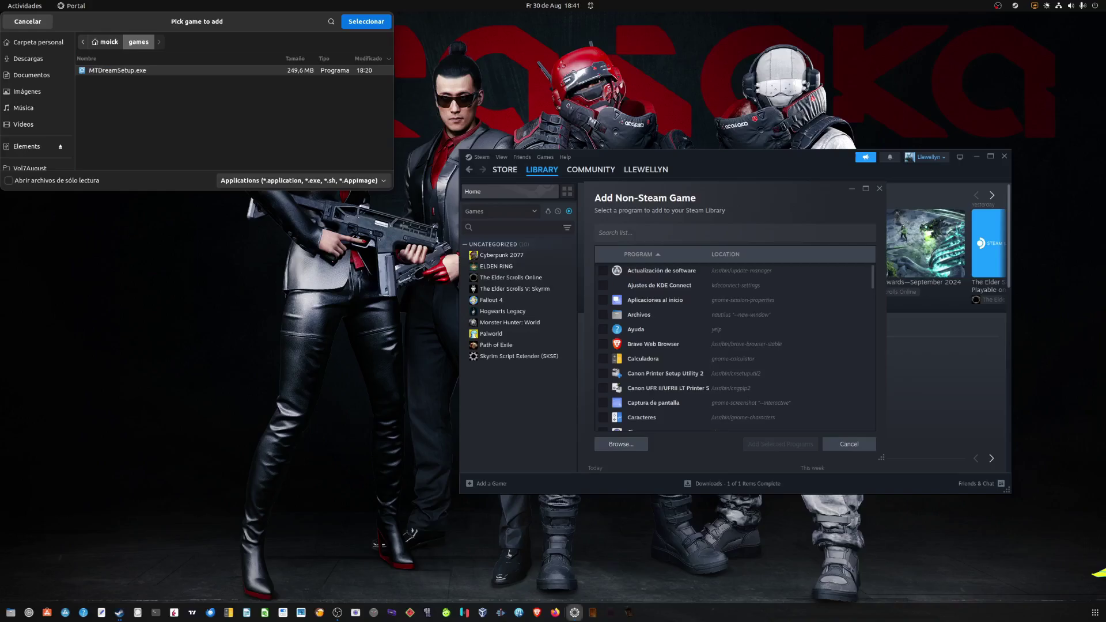
left_click(366, 22)
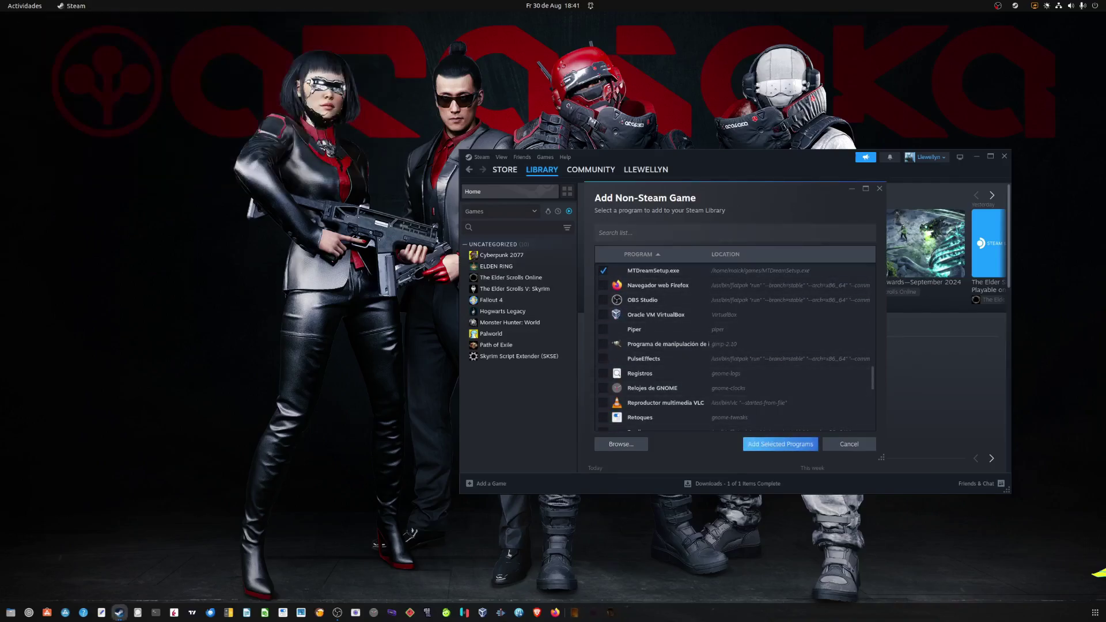
left_click(779, 444)
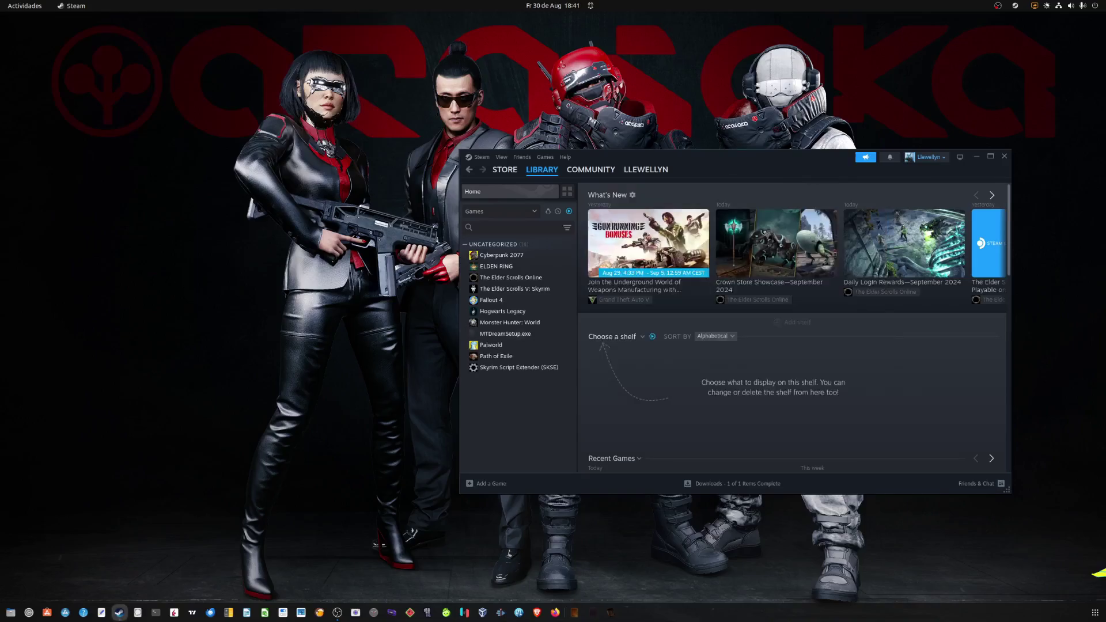
Force the MTDreamSetup.exe library entry to use the Proton 9.0-2 compatibility tool.
left_click(505, 334)
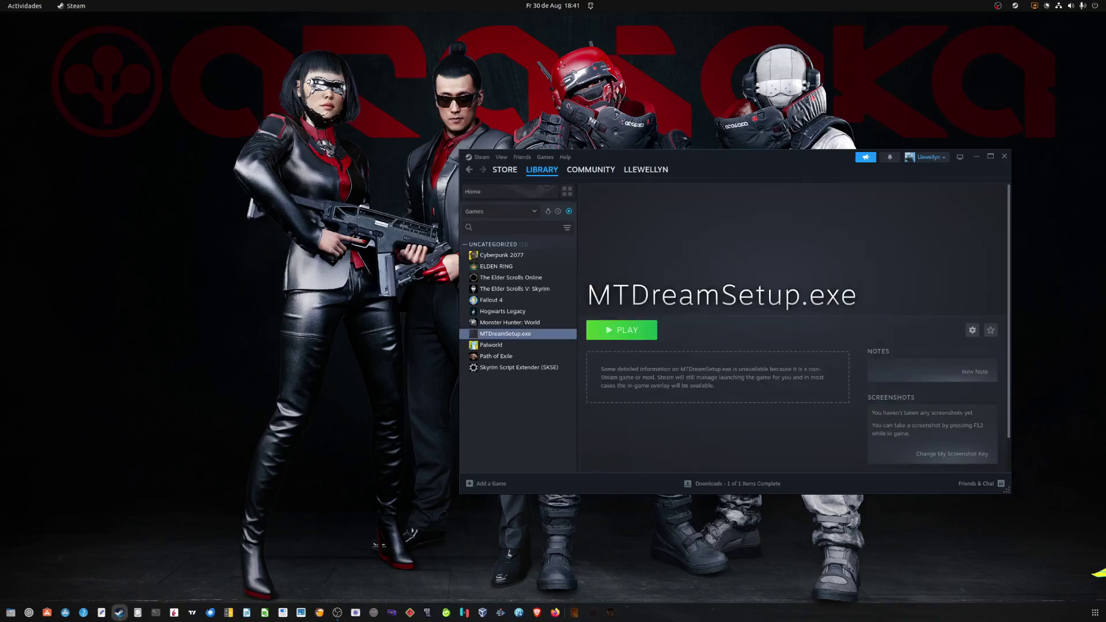
right_click(508, 334)
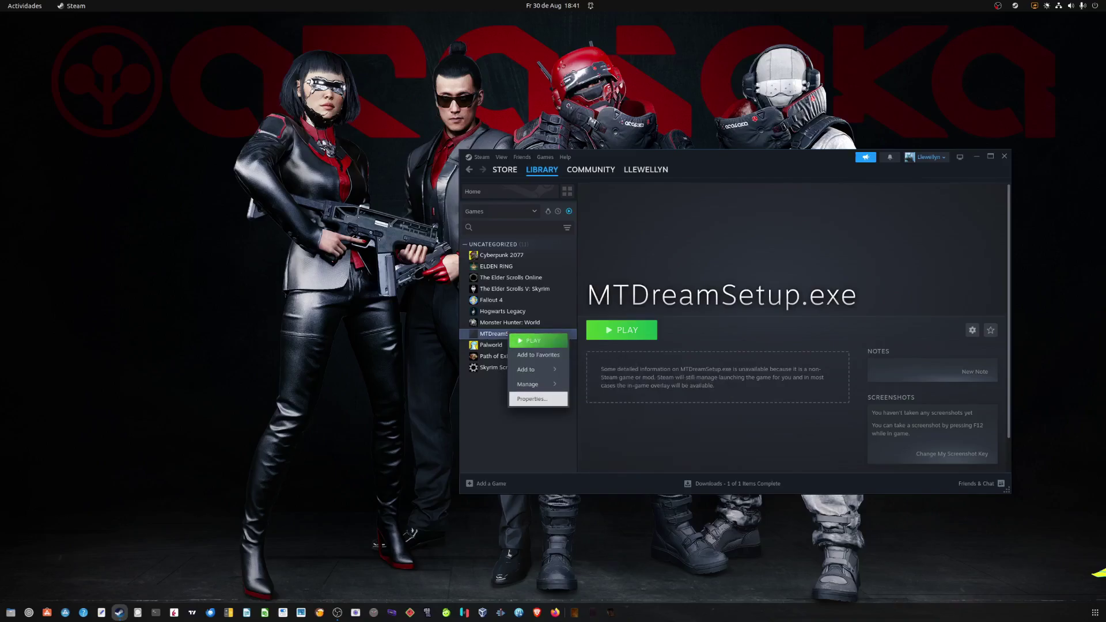
left_click(532, 398)
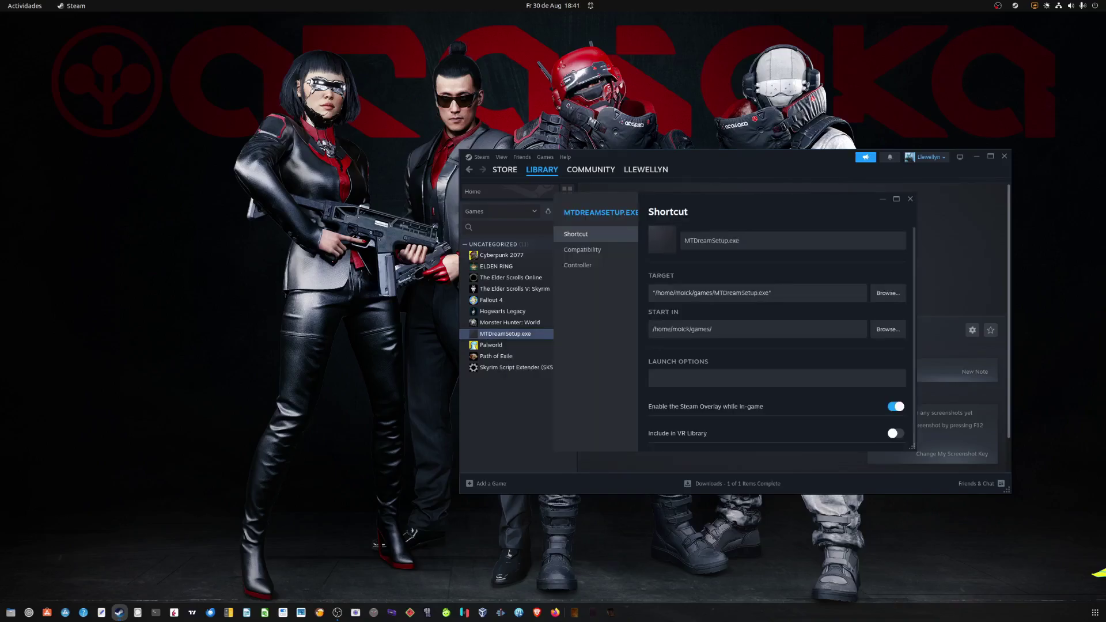
left_click(582, 249)
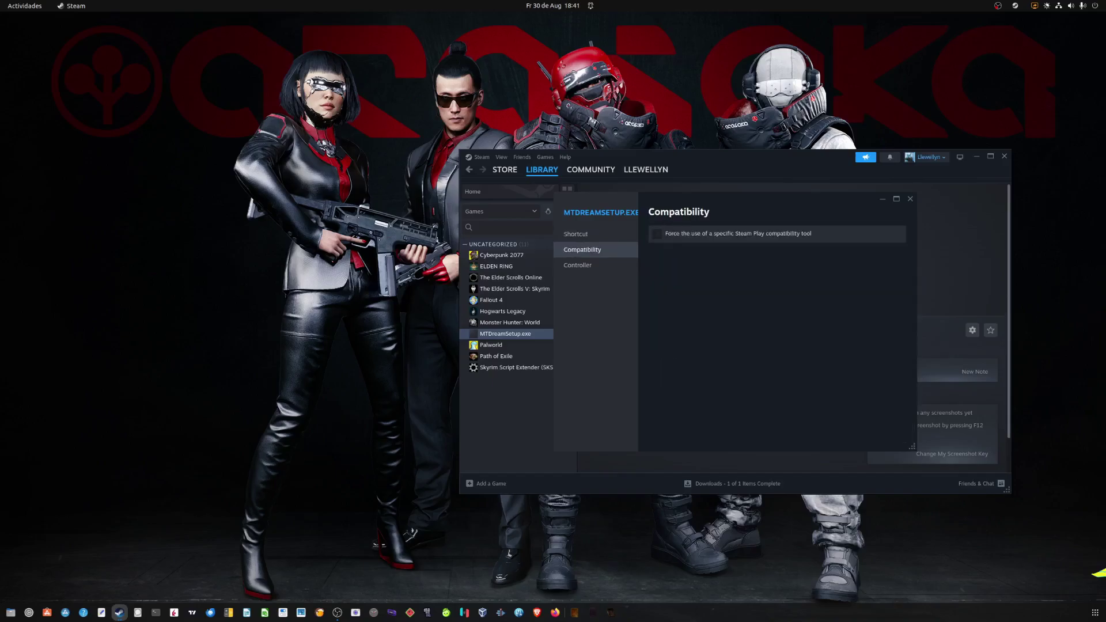
left_click(657, 233)
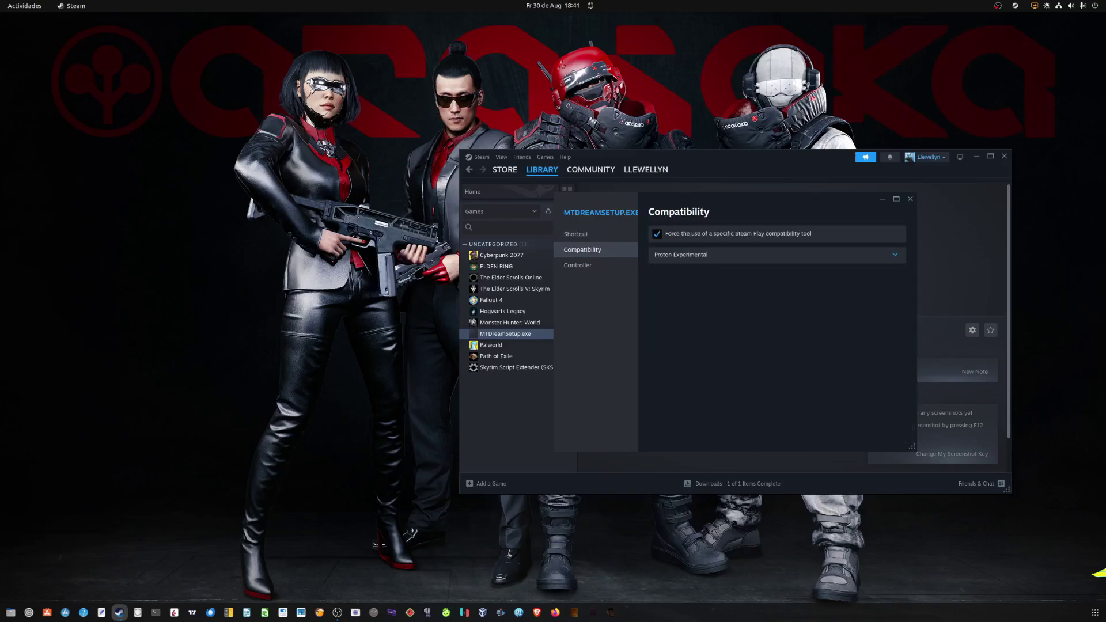
left_click(773, 254)
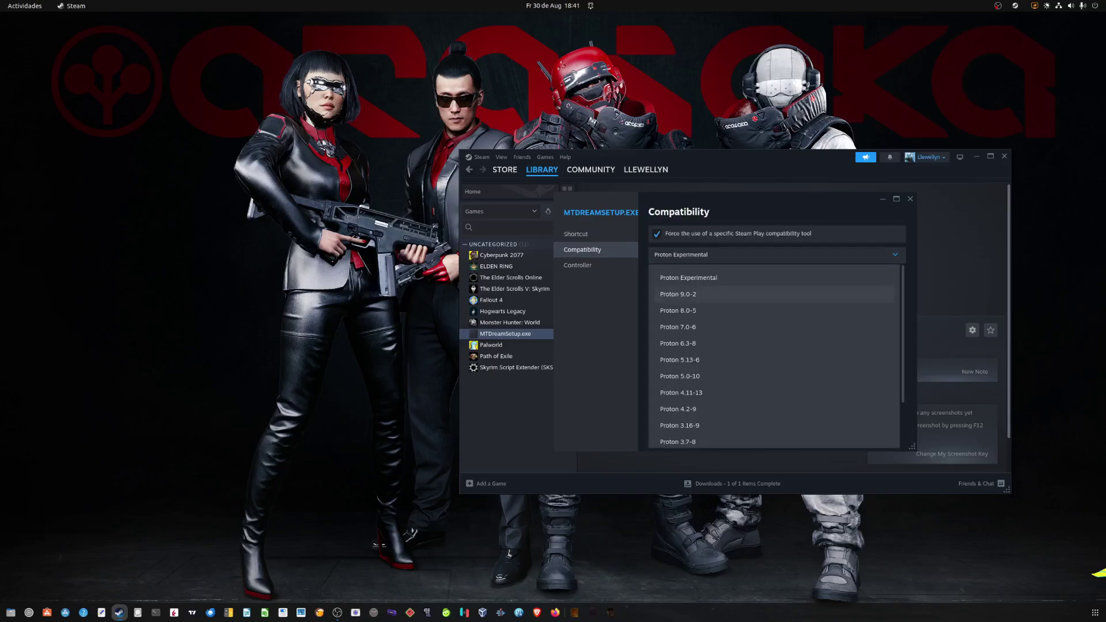
left_click(678, 294)
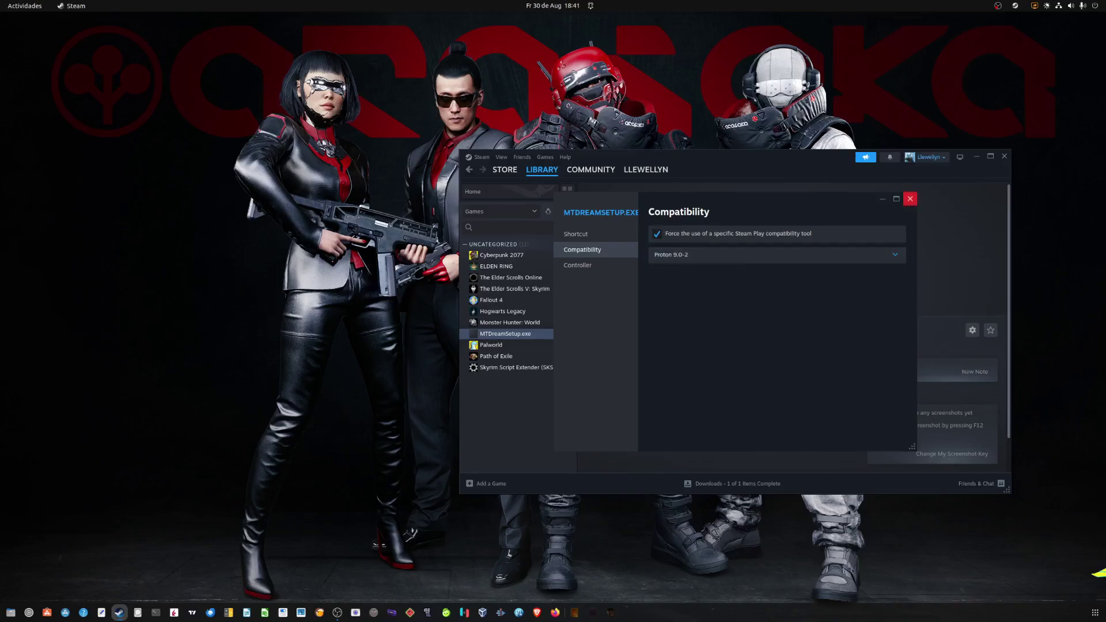
left_click(911, 198)
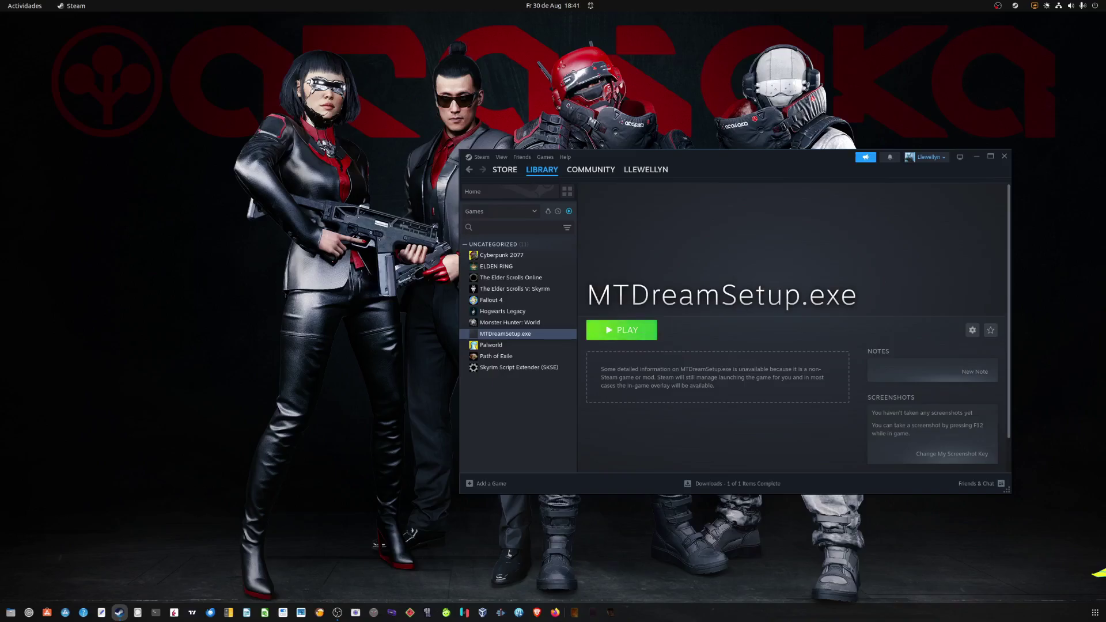
Run MTDreamSetup.exe from the library and install MT - The Dream in the default Program Files folder, dismissing the DirectX setup.
left_click(622, 330)
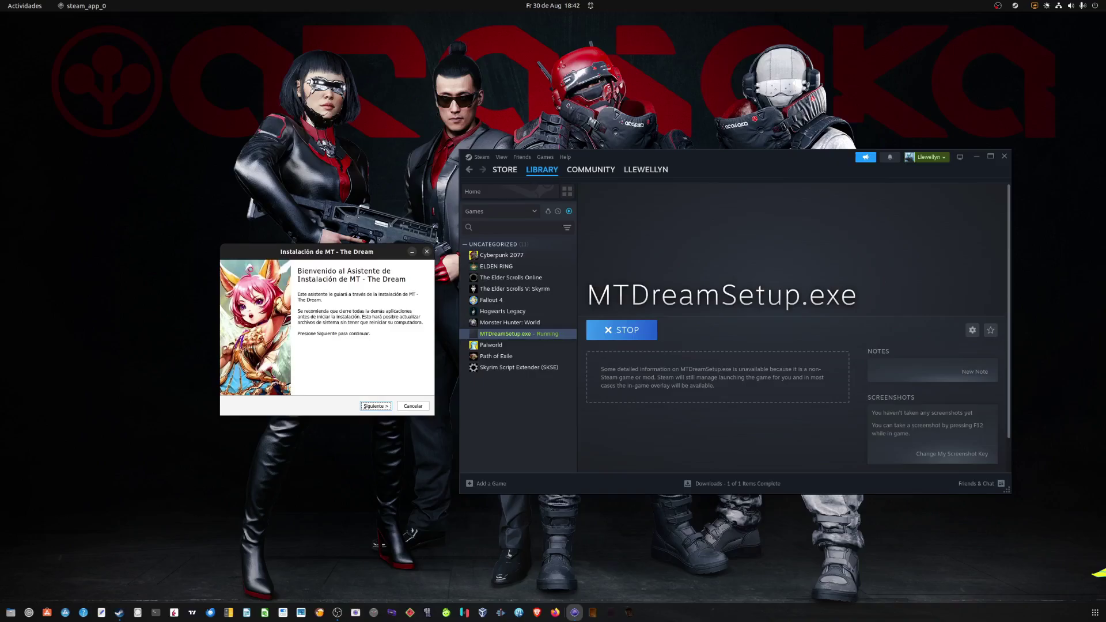
key("Return")
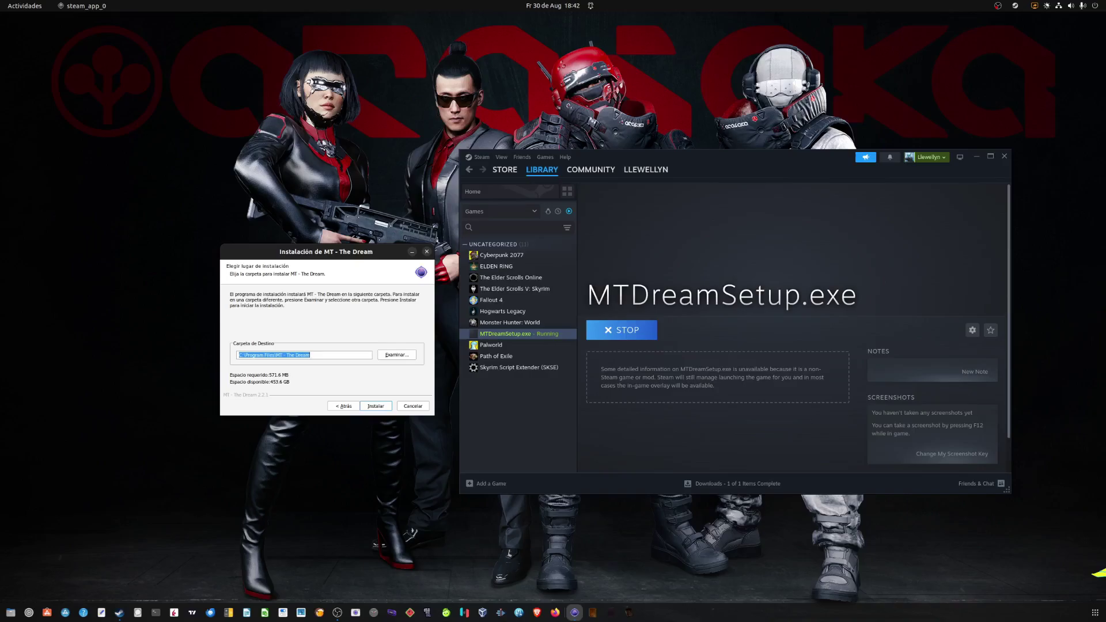
key("Return")
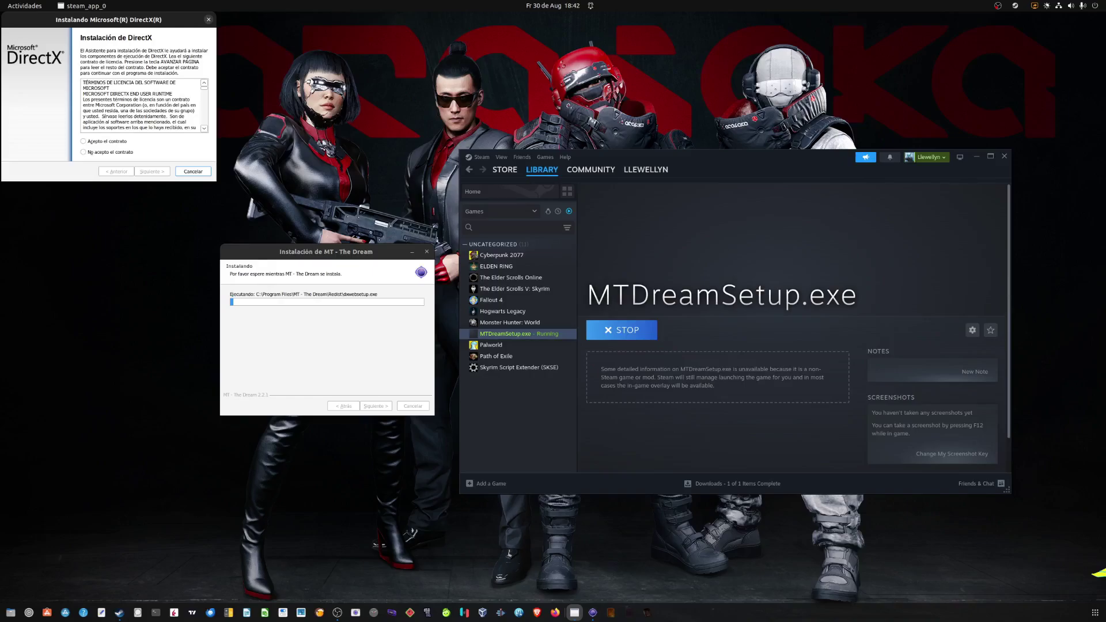
key("Escape")
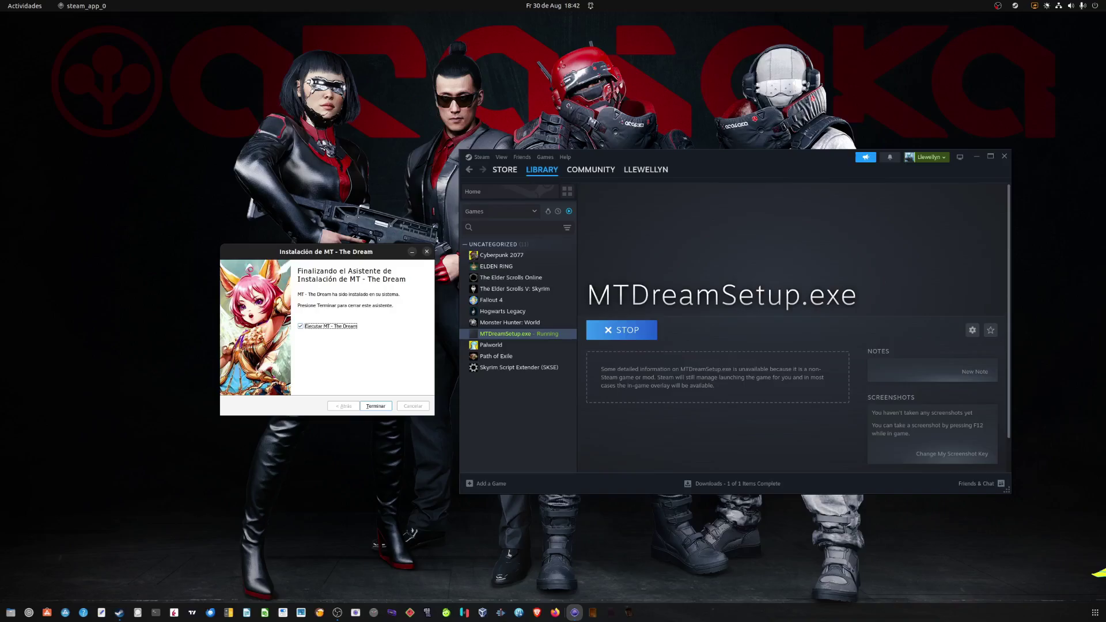
Finish the installation wizard with the option to run MT - The Dream enabled, and move the launcher window aside.
left_click(375, 406)
key("Return")
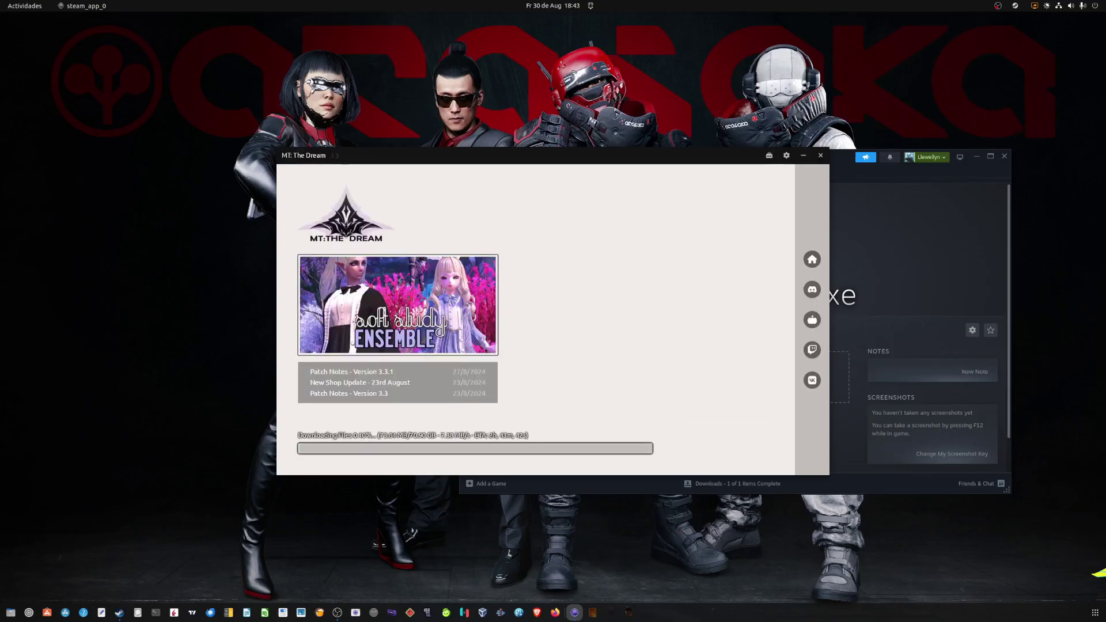
left_click_drag(521, 155, 459, 201)
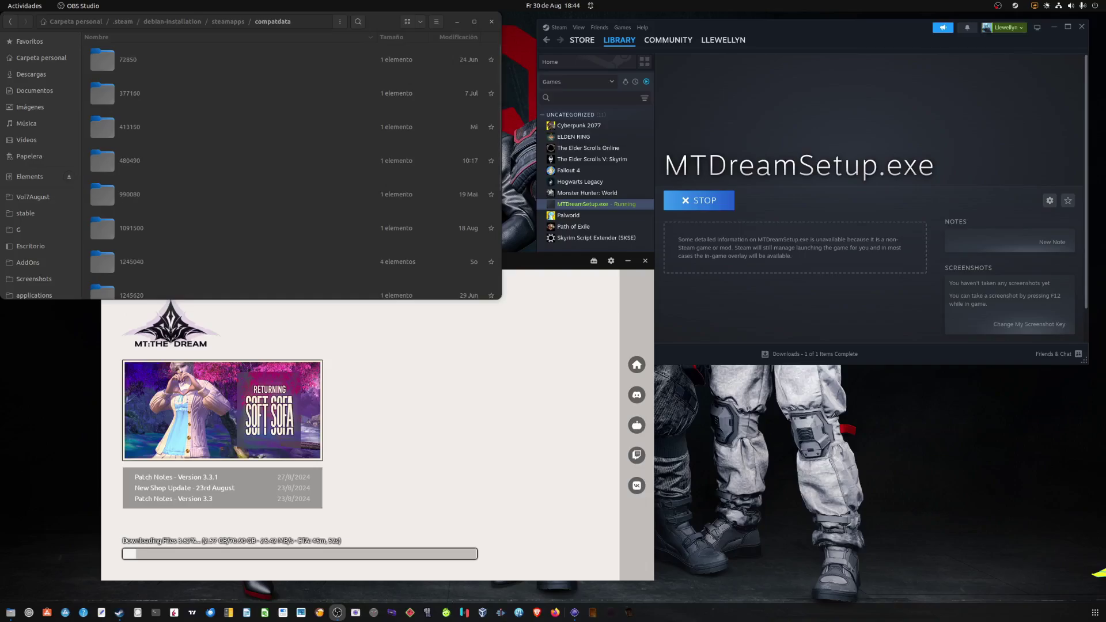
Check the file manager's hidden-files option and examine Steam's compatdata folders, sorted by most recent modification.
left_click(436, 21)
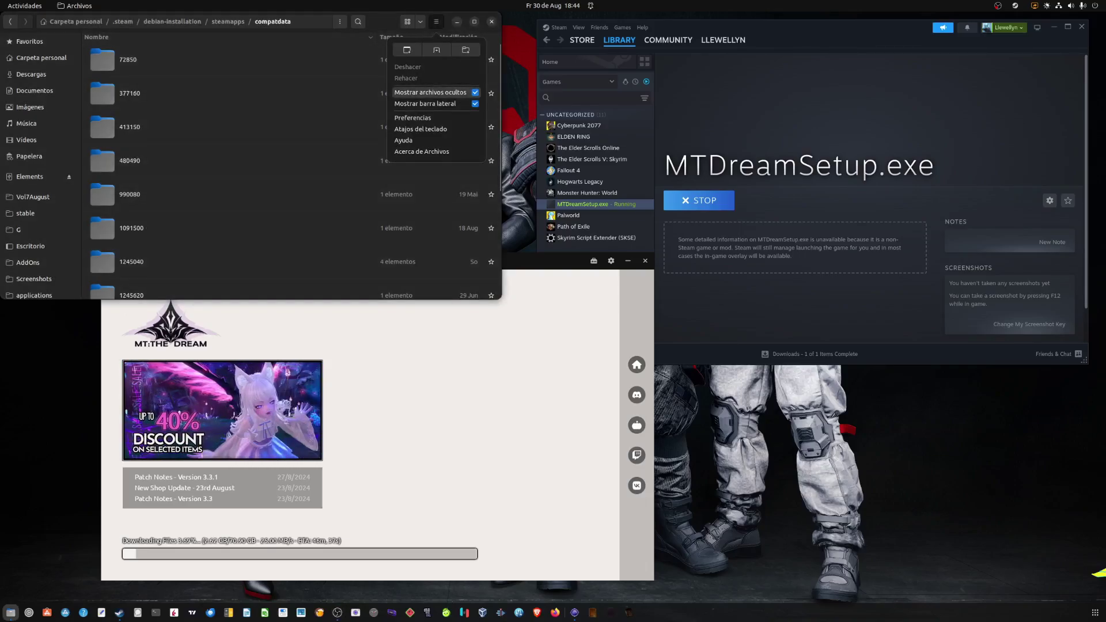
key("Escape")
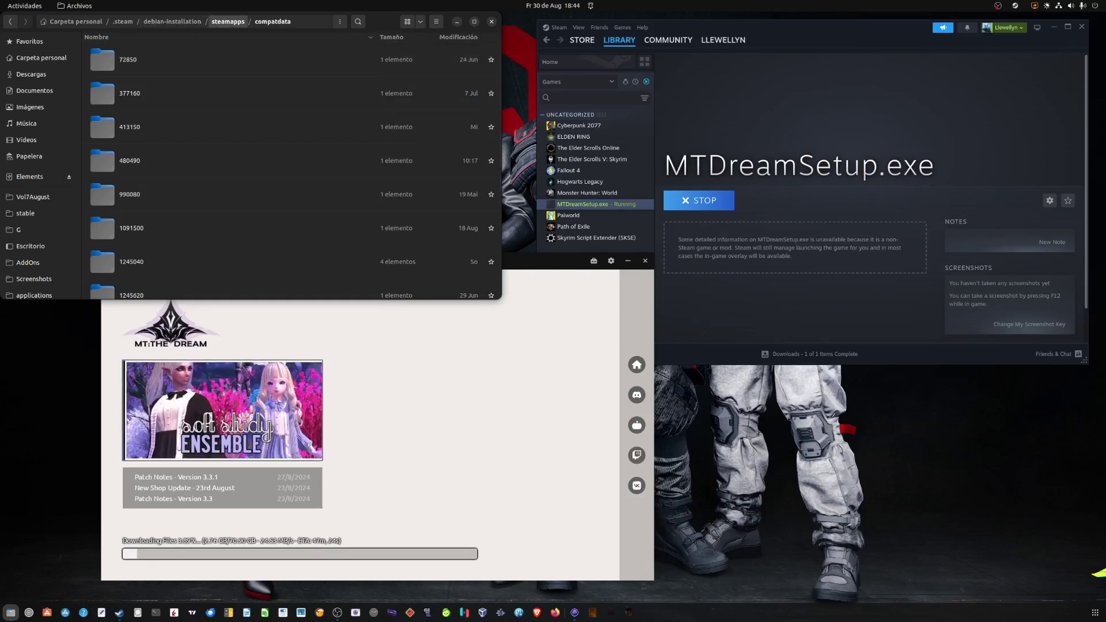
left_click(228, 59)
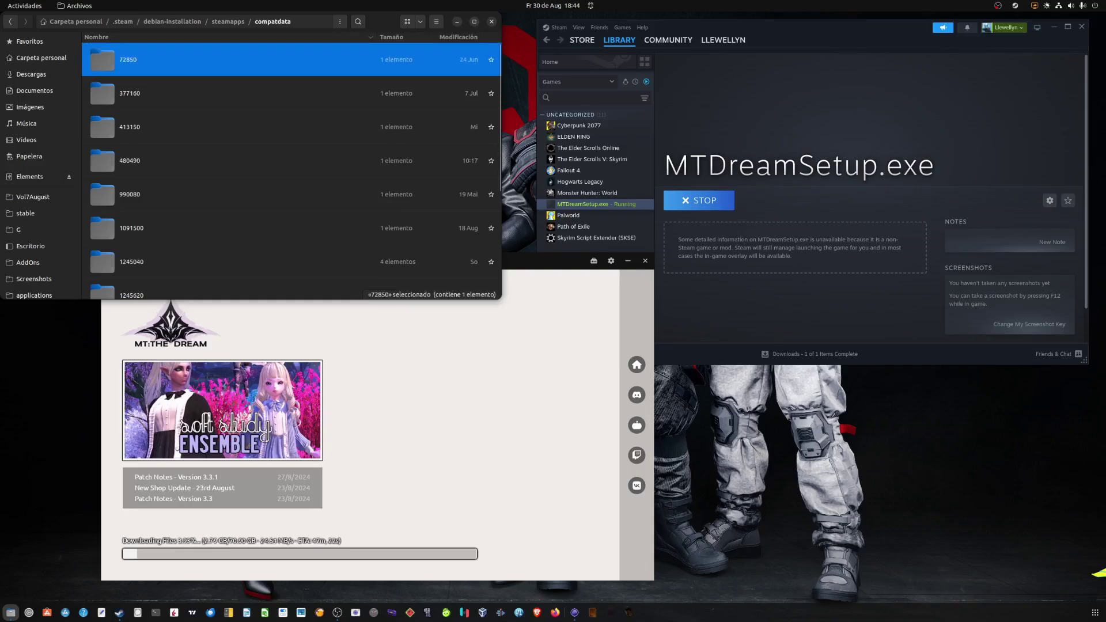
key("Down")
key("Down")
key("Down")
key("Down")
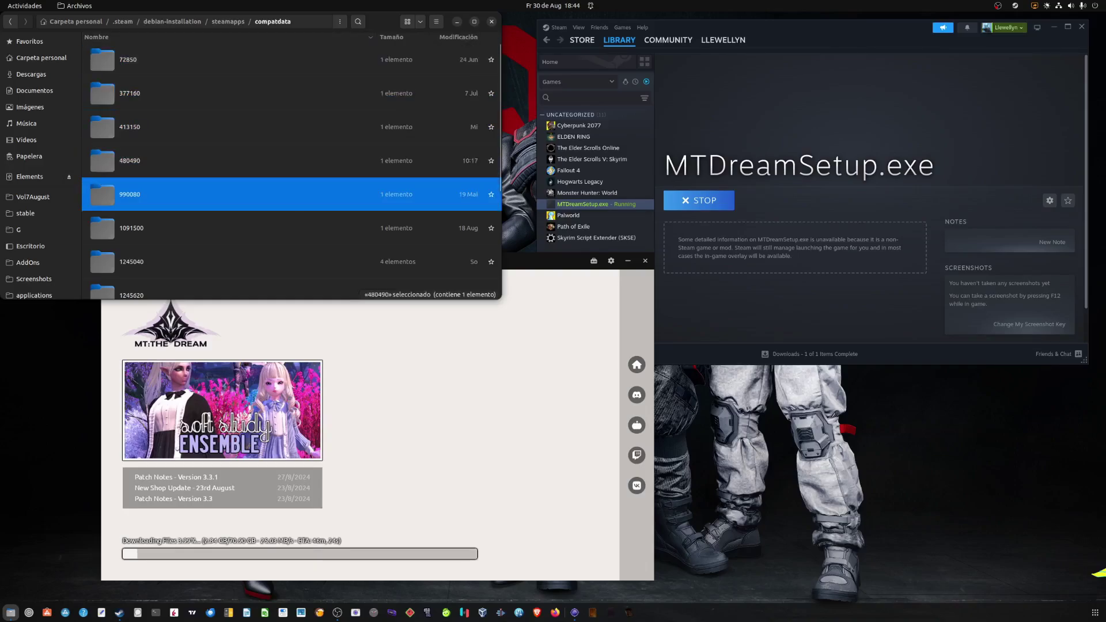
scroll(291, 167, "down", 5)
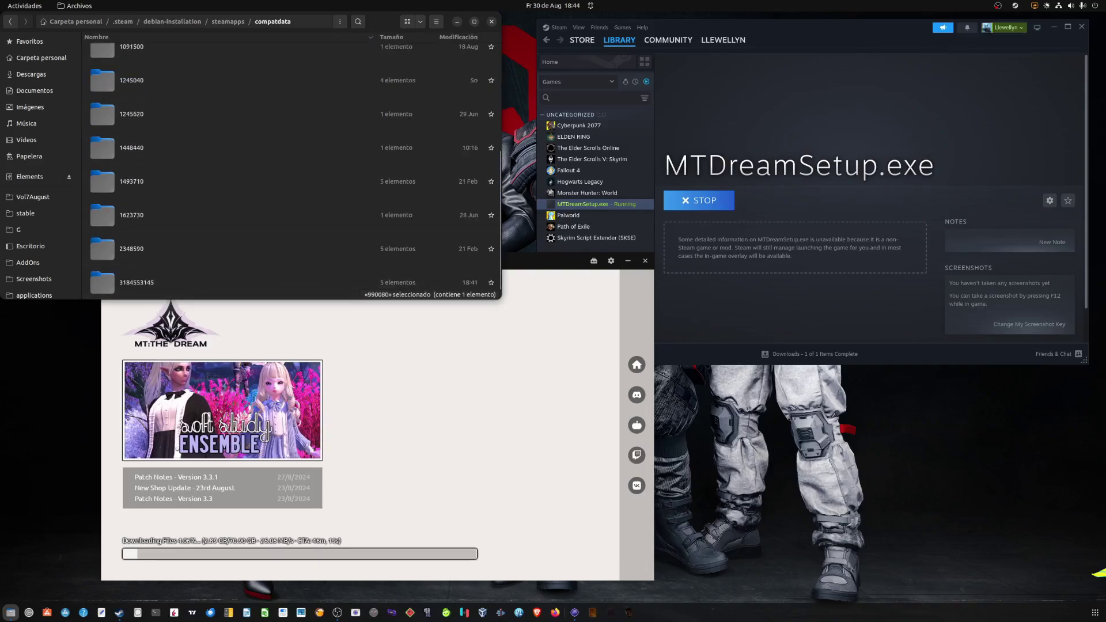
scroll(291, 167, "up", 5)
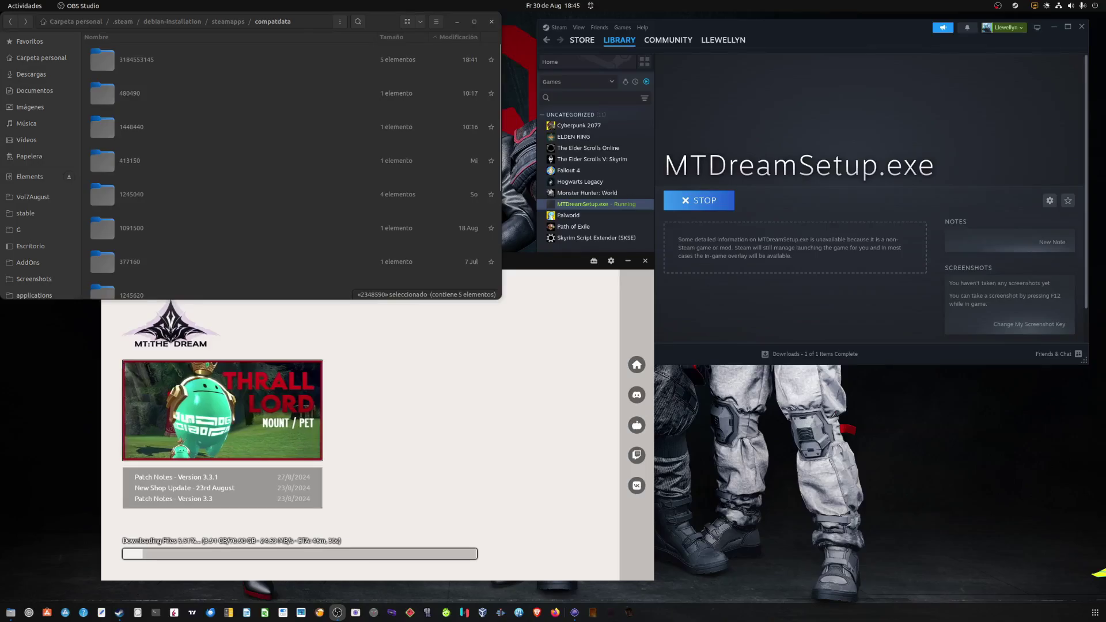
left_click(291, 59)
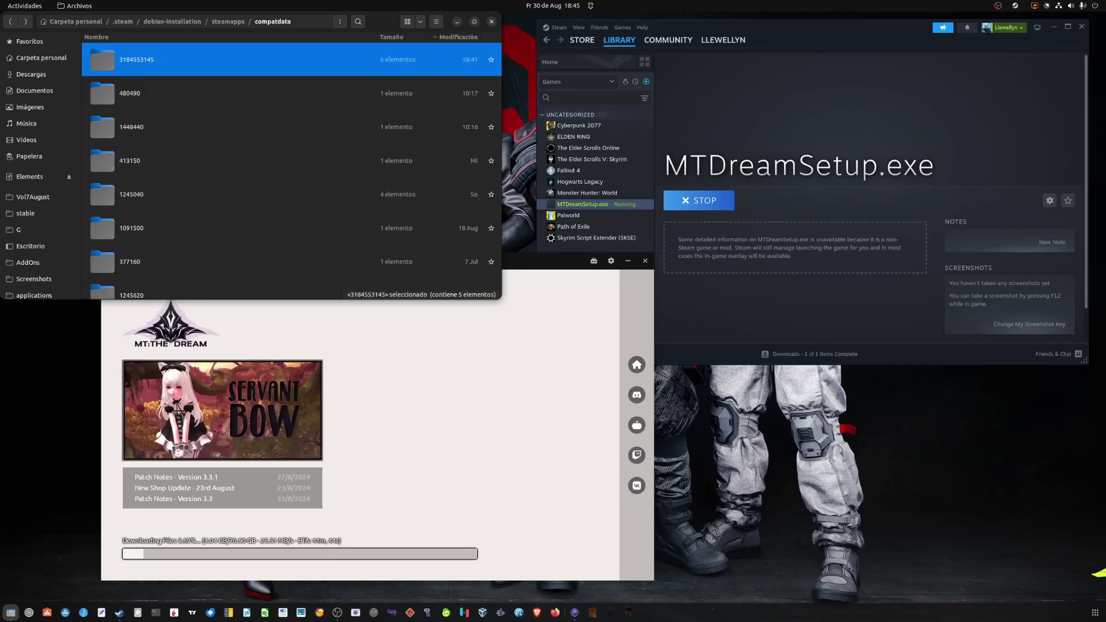
key("Return")
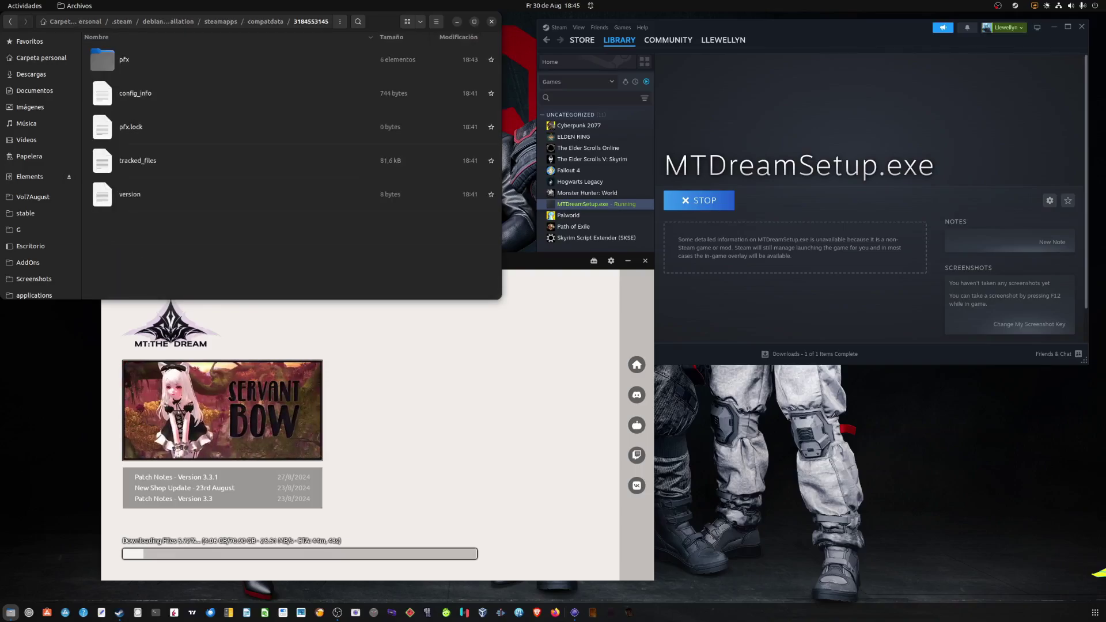
key("Down")
key("Return")
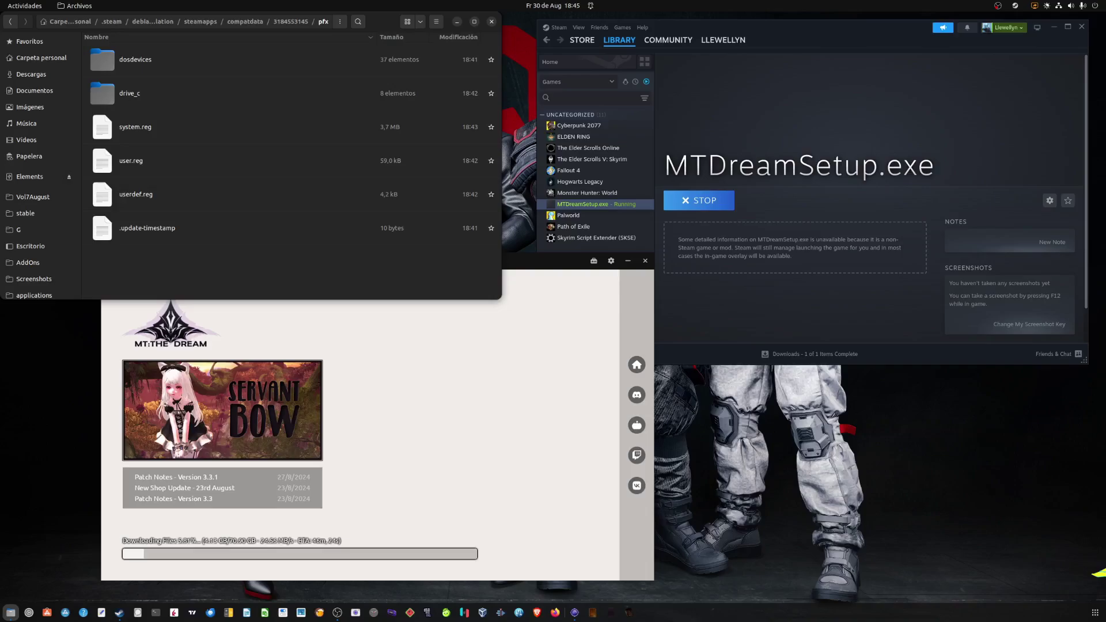
key("Down")
key("Return")
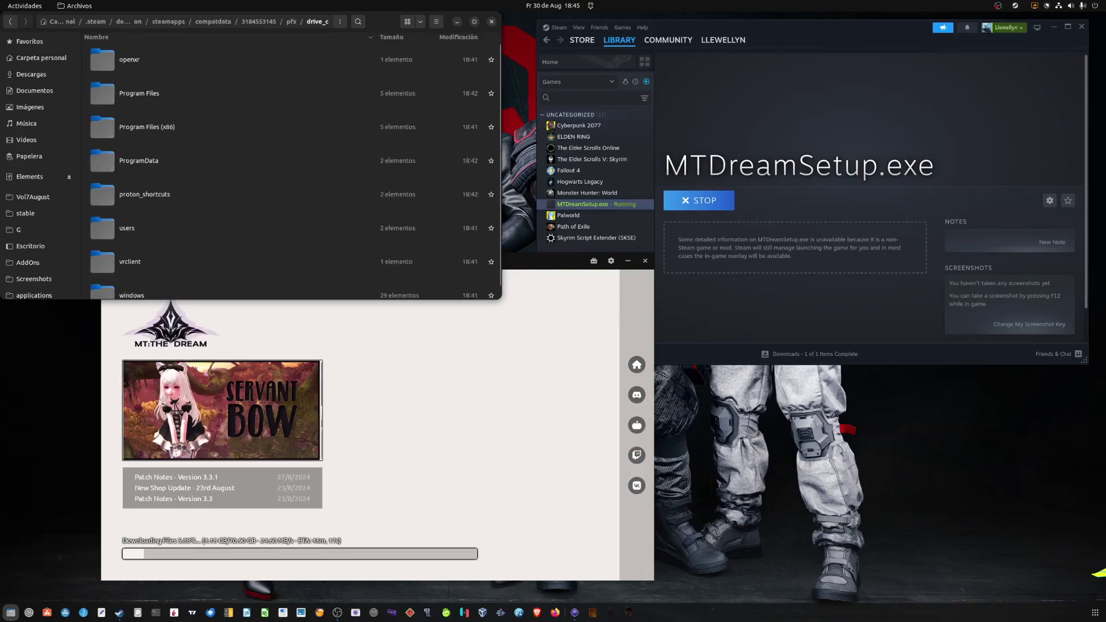
key("Down")
key("Down")
key("Down")
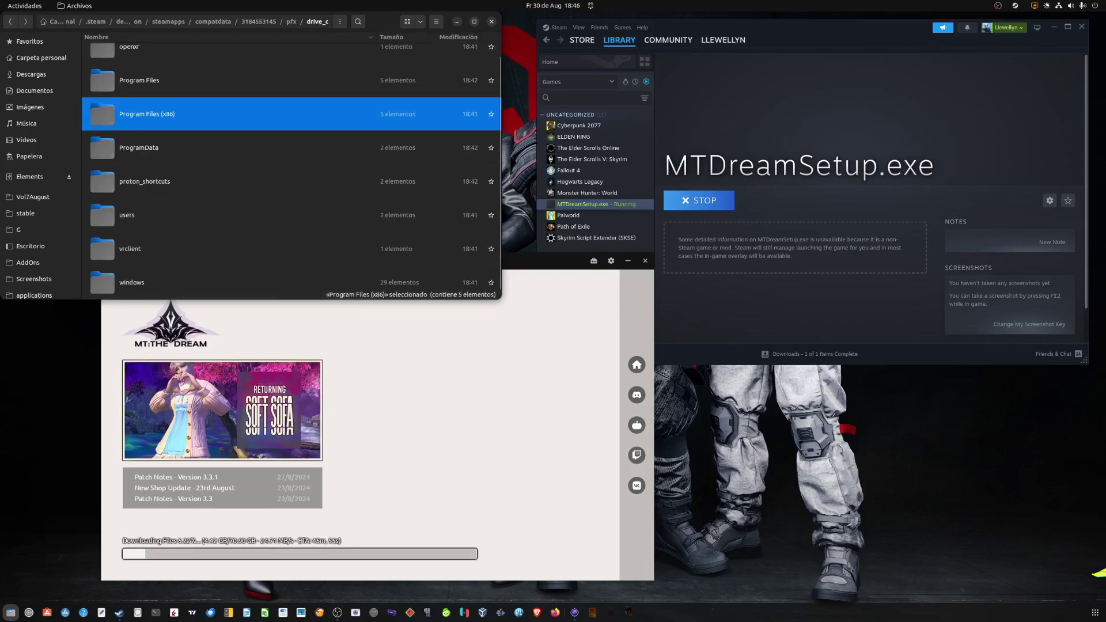
key("Up")
key("Return")
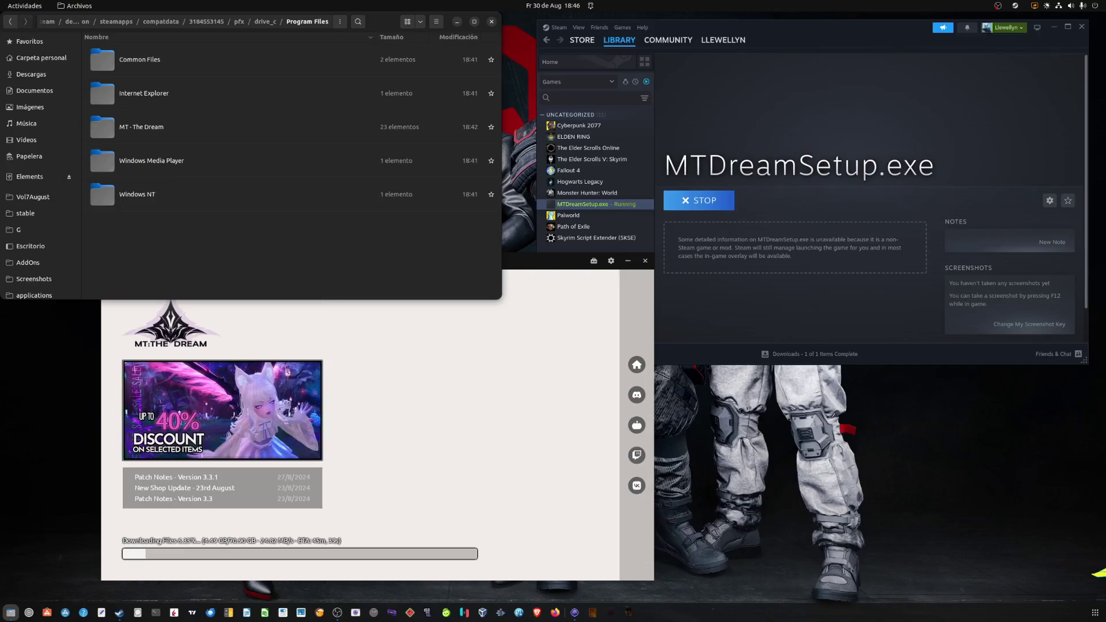
Open the MT - The Dream folder inside Program Files and examine the installed launcher files.
double_click(141, 127)
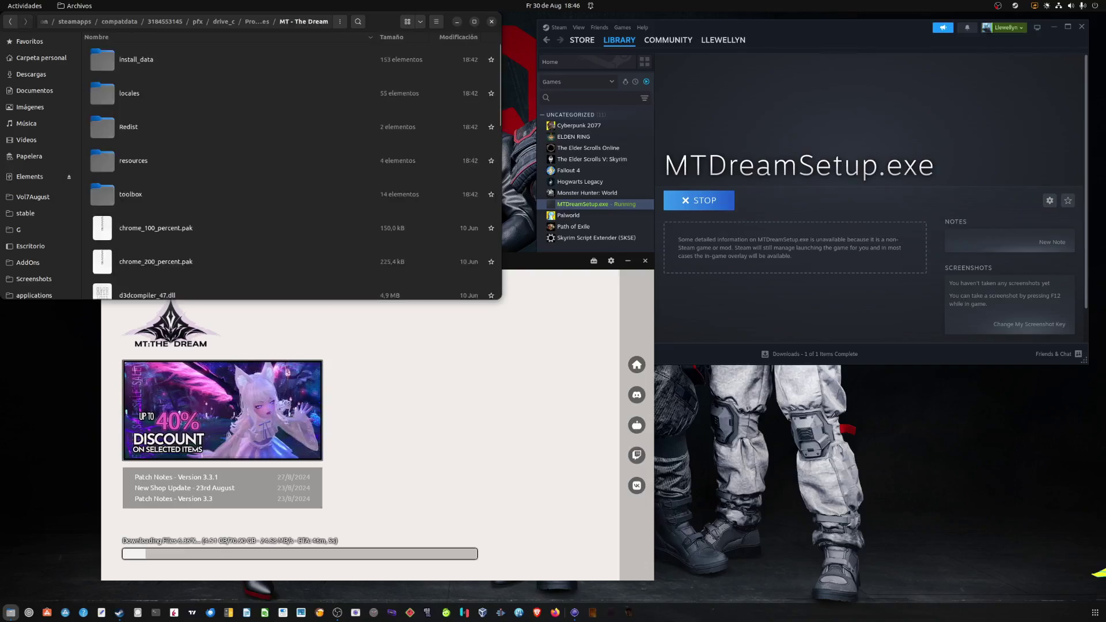
key("BackSpace")
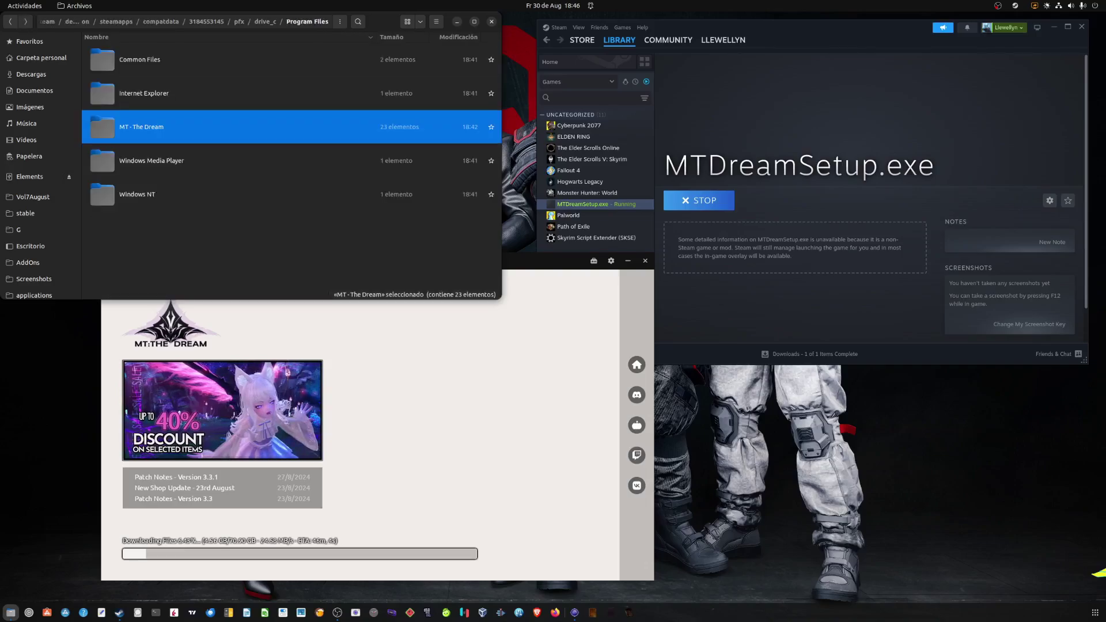
key("Return")
scroll(292, 168, "down", 10)
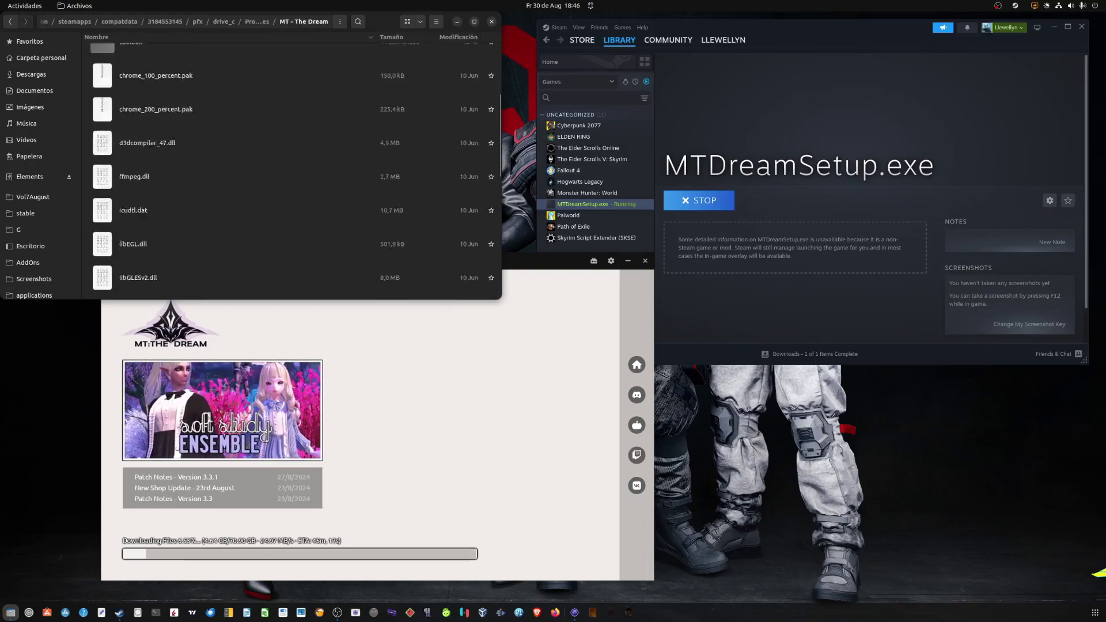
scroll(292, 169, "up", 3)
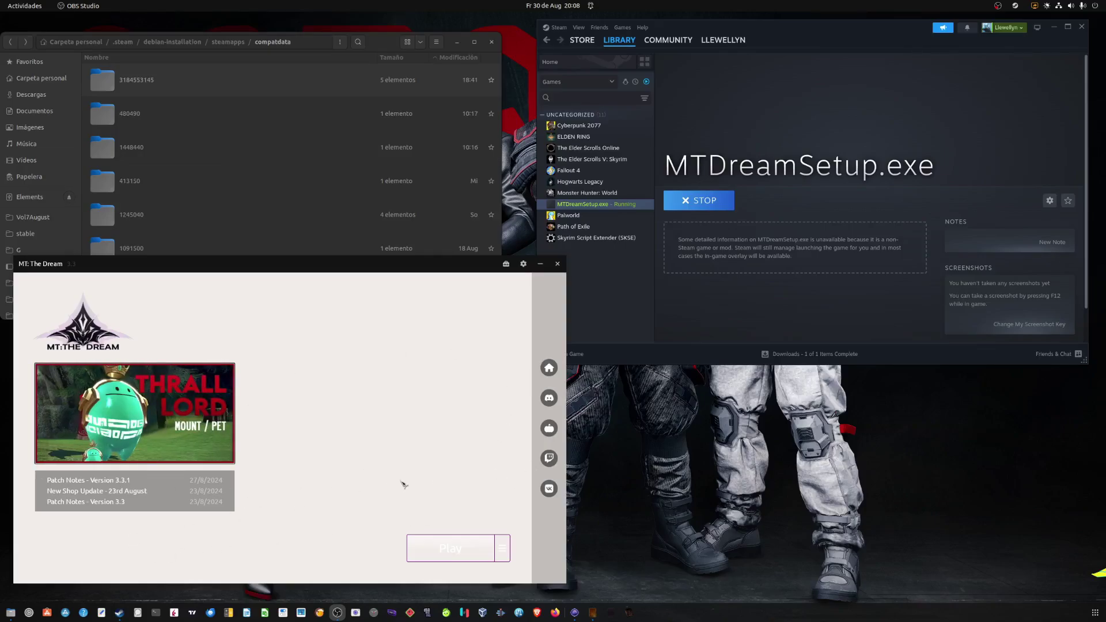
Start the game from the MT: The Dream launcher, and close the launcher after the play session.
left_click(448, 549)
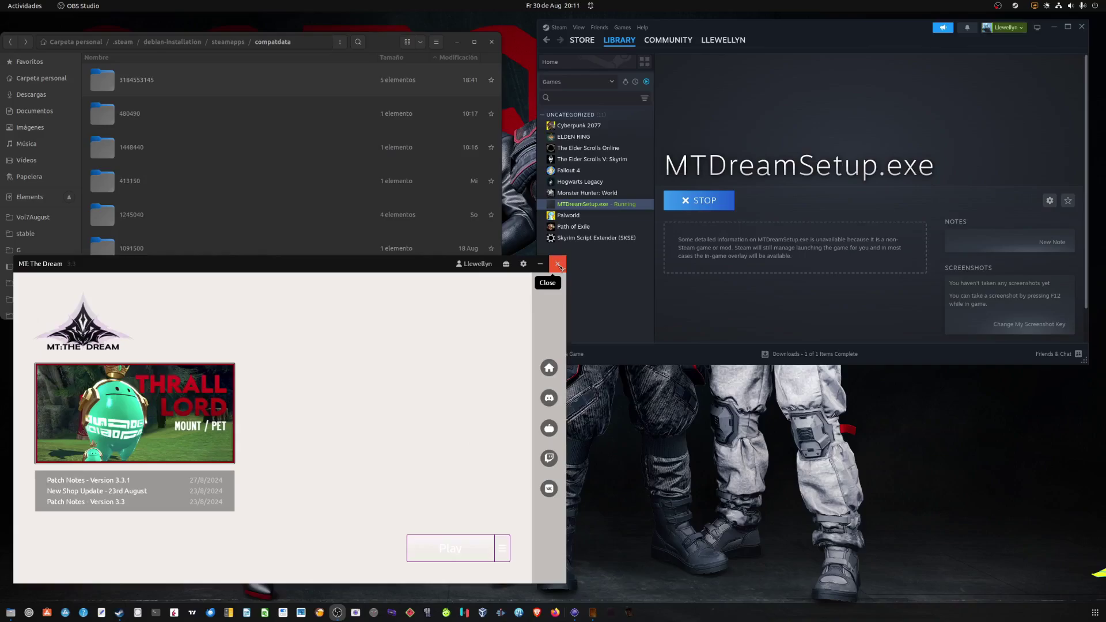
left_click(558, 266)
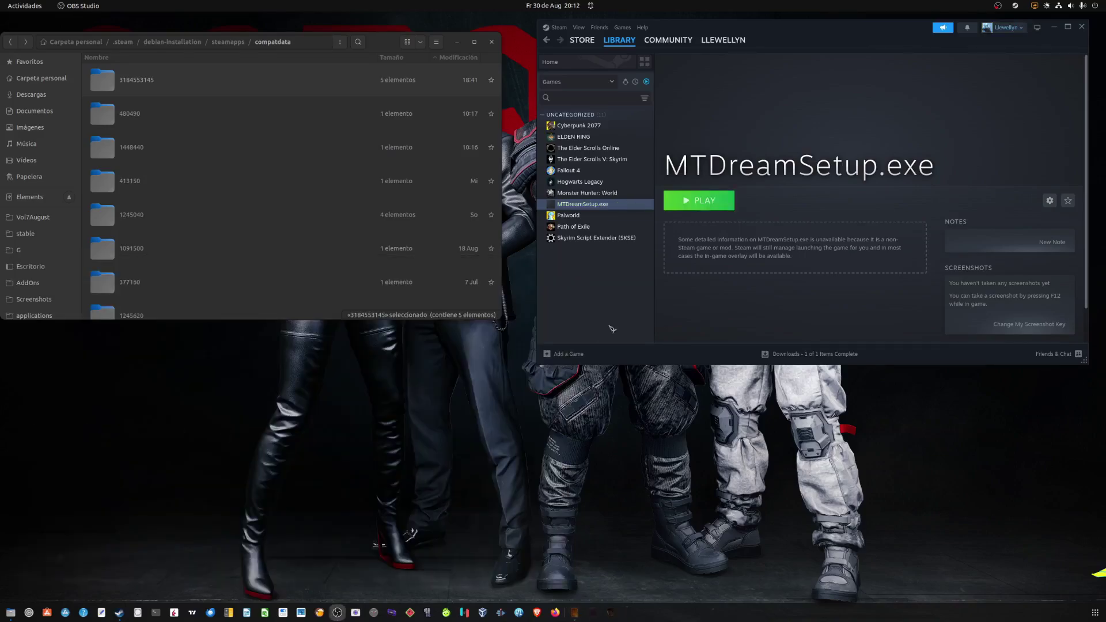
Switch to Steam and run the MTDreamSetup.exe library entry again.
left_click(694, 204)
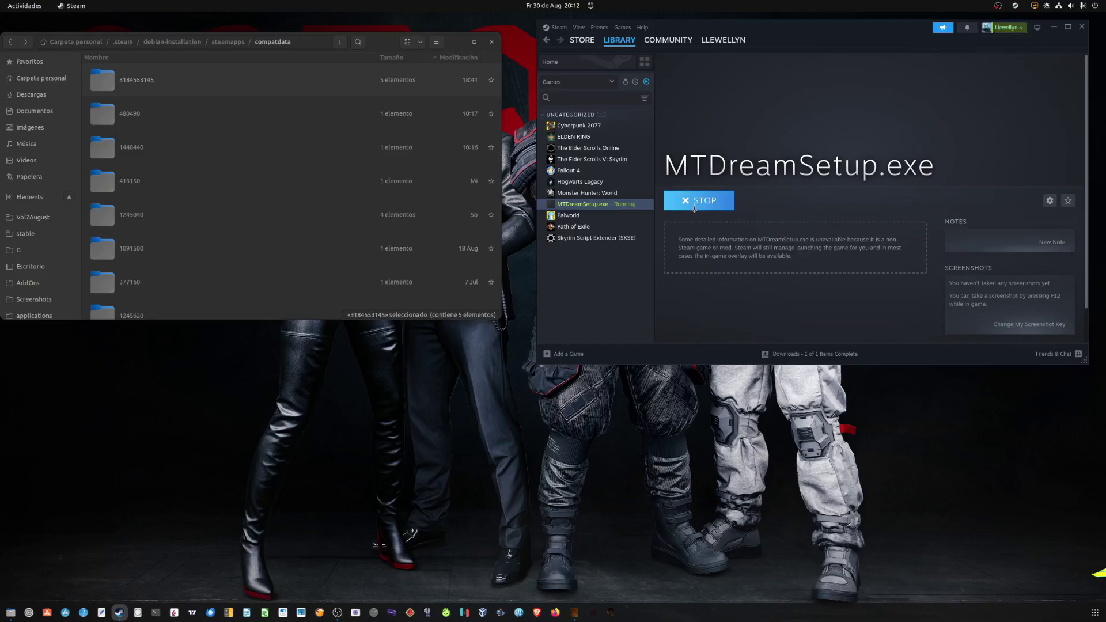